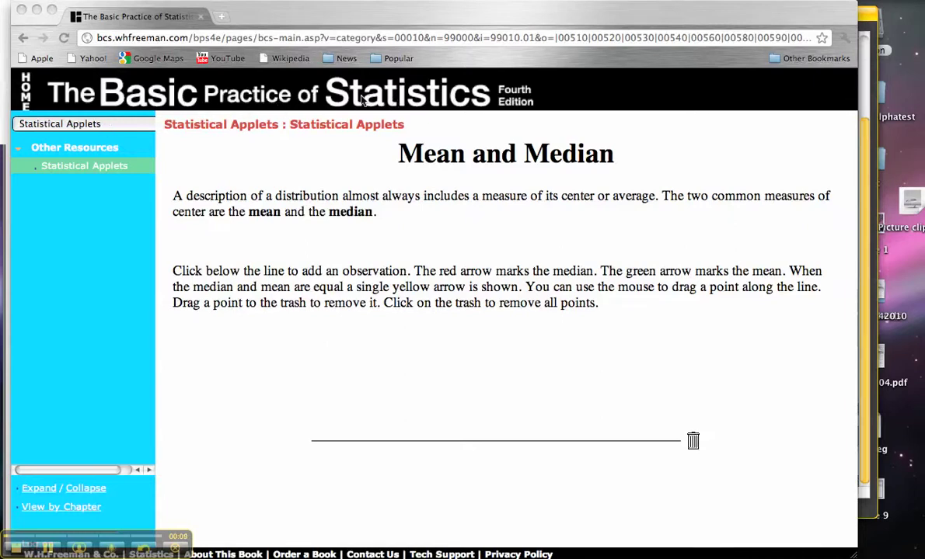
- Go back from the Mean and Median page to the Statistical Applets index
{"action": "left_click", "coordinate": [24, 38]}
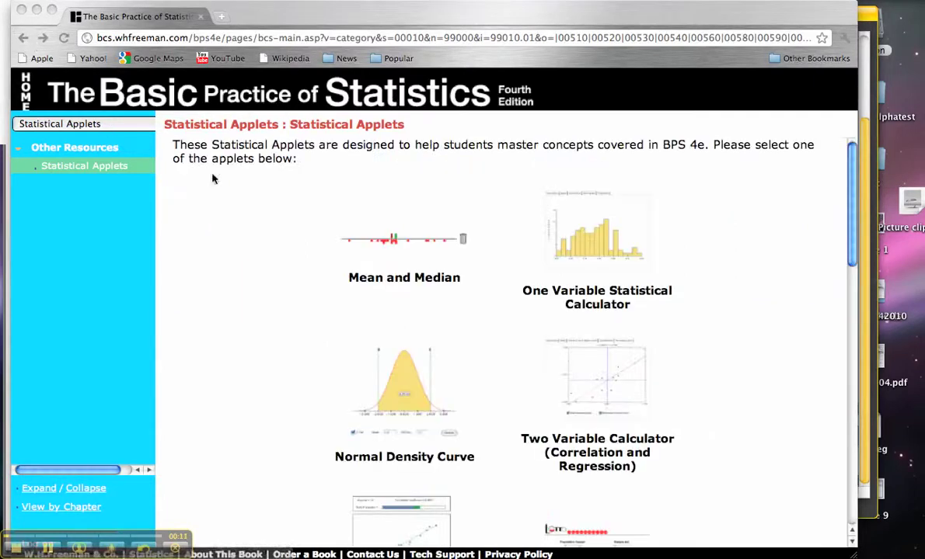
- Browse the Statistical Applets list, then open the Mean and Median applet
{"action": "scroll", "coordinate": [265, 247], "scroll_direction": "down", "scroll_amount": 10}
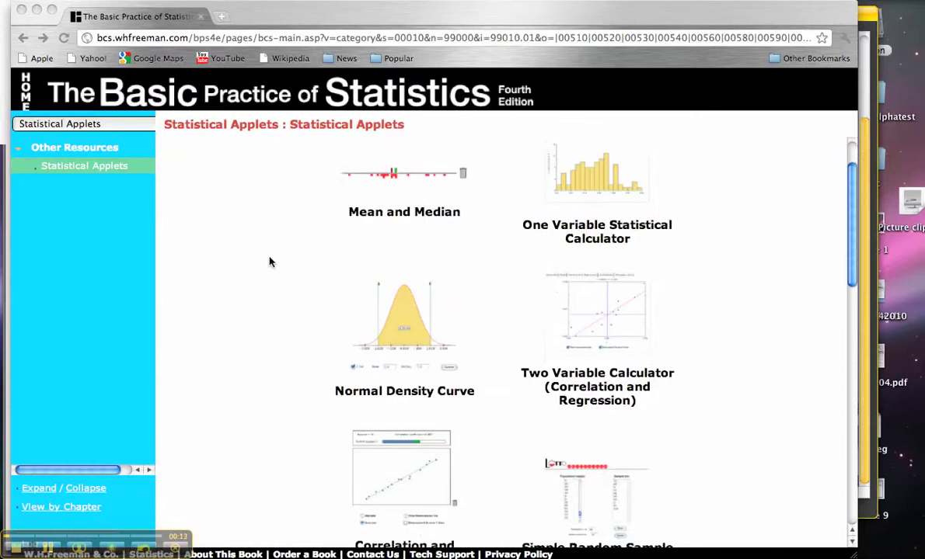
{"action": "scroll", "coordinate": [269, 262], "scroll_direction": "down", "scroll_amount": 12}
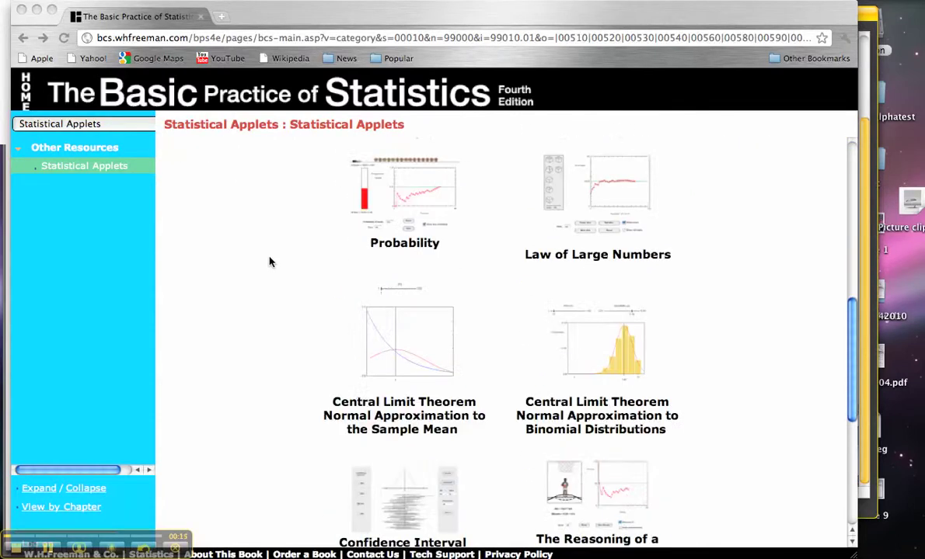
{"action": "scroll", "coordinate": [270, 262], "scroll_direction": "up", "scroll_amount": 20}
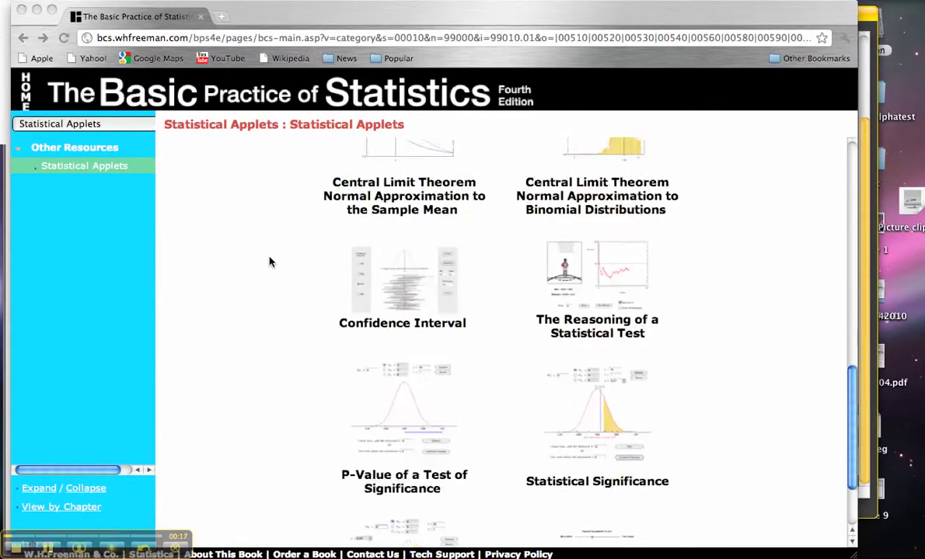
{"action": "scroll", "coordinate": [270, 262], "scroll_direction": "up", "scroll_amount": 2}
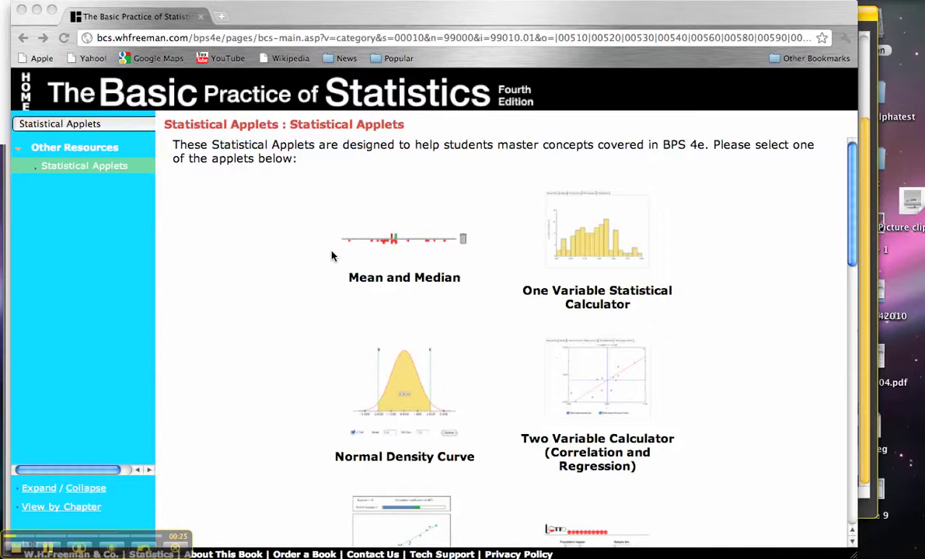
{"action": "left_click", "coordinate": [389, 241]}
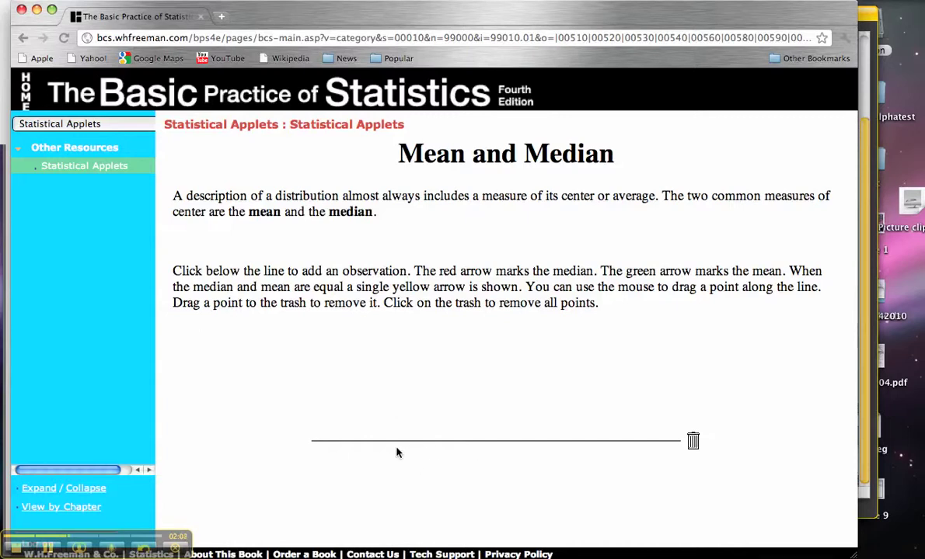
- Place the first observation near the left end of the number line
{"action": "left_click", "coordinate": [328, 450]}
- Stack two more observations on the left-end value and add one slightly farther right
{"action": "left_click", "coordinate": [328, 461]}
{"action": "left_click", "coordinate": [327, 472]}
{"action": "left_click", "coordinate": [364, 448]}
- Add three observations just right of the left stack, splitting the mean and median arrows
{"action": "left_click", "coordinate": [384, 449]}
{"action": "left_click", "coordinate": [385, 453]}
{"action": "left_click", "coordinate": [386, 461]}
- Add nine observations around the left end to form a dense cluster
{"action": "left_click", "coordinate": [317, 447]}
{"action": "left_click", "coordinate": [317, 456]}
{"action": "left_click", "coordinate": [317, 468]}
{"action": "left_click", "coordinate": [320, 447]}
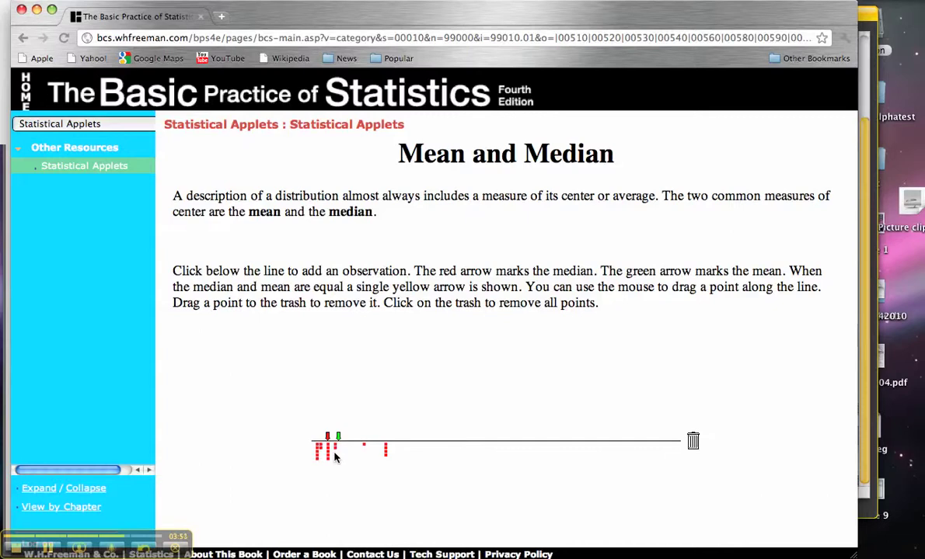
{"action": "left_click", "coordinate": [334, 454]}
{"action": "left_click", "coordinate": [339, 458]}
{"action": "left_click", "coordinate": [339, 463]}
{"action": "left_click", "coordinate": [325, 465]}
{"action": "left_click", "coordinate": [339, 466]}
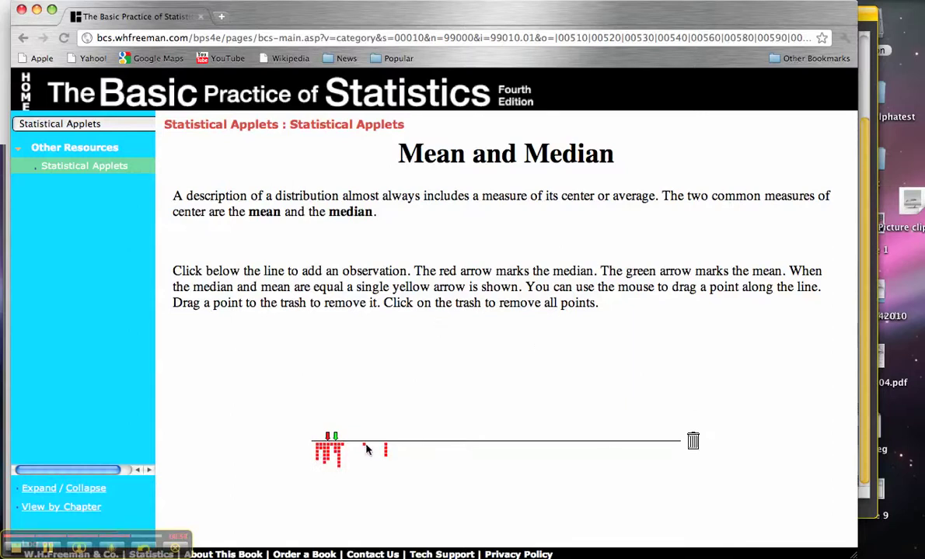
- Drag the five scattered right-hand observations into the trash can to delete them
{"action": "left_click_drag", "start_coordinate": [365, 449], "coordinate": [695, 442]}
{"action": "left_click_drag", "start_coordinate": [387, 449], "coordinate": [693, 441]}
{"action": "left_click_drag", "start_coordinate": [386, 449], "coordinate": [693, 441]}
{"action": "left_click_drag", "start_coordinate": [385, 449], "coordinate": [688, 446]}
{"action": "left_click_drag", "start_coordinate": [385, 449], "coordinate": [693, 442]}
- Add four outlying points far right of the cluster and compare the mean and median arrows
{"action": "left_click", "coordinate": [501, 448]}
{"action": "left_click", "coordinate": [530, 448]}
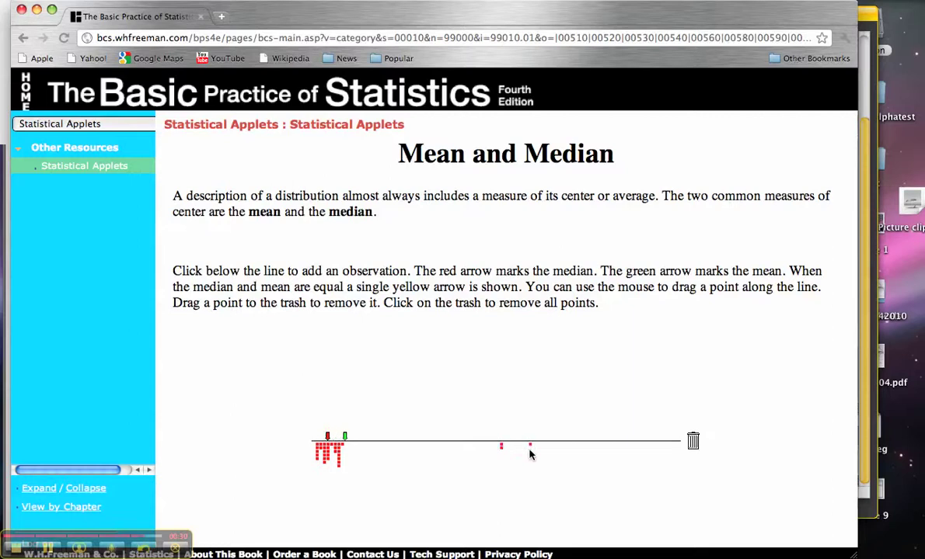
{"action": "left_click", "coordinate": [594, 448]}
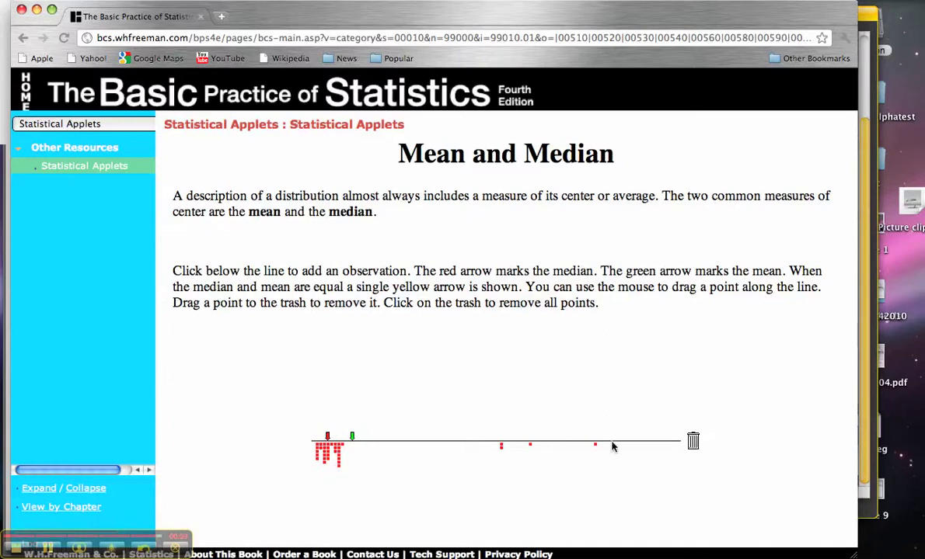
{"action": "left_click", "coordinate": [529, 445]}
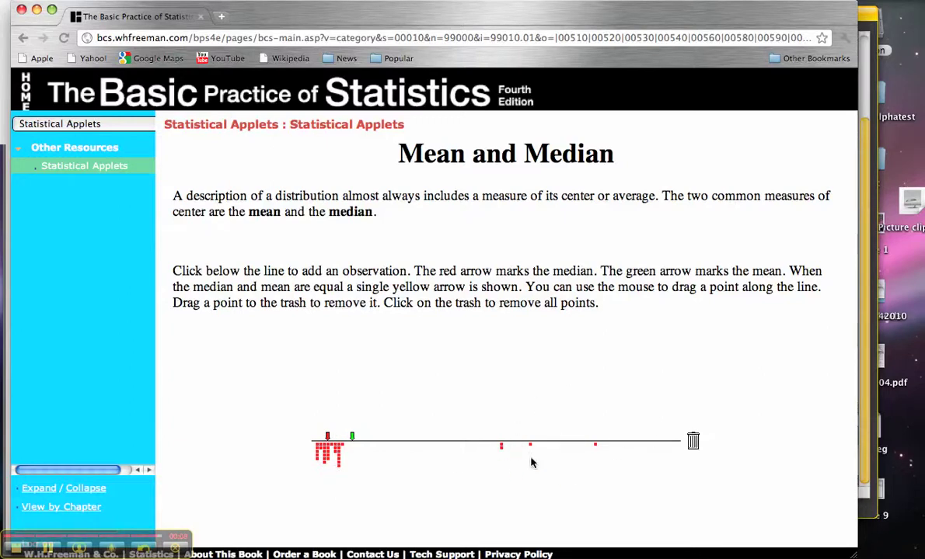